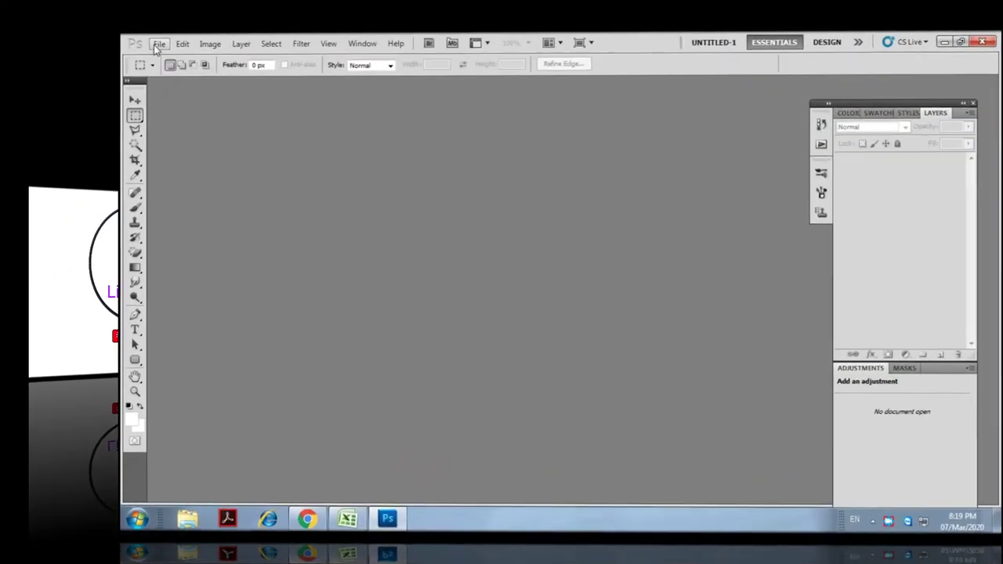
Open gettyimages_142457895.jpg and zoom out to view the whole elephant photo.
left_click(159, 44)
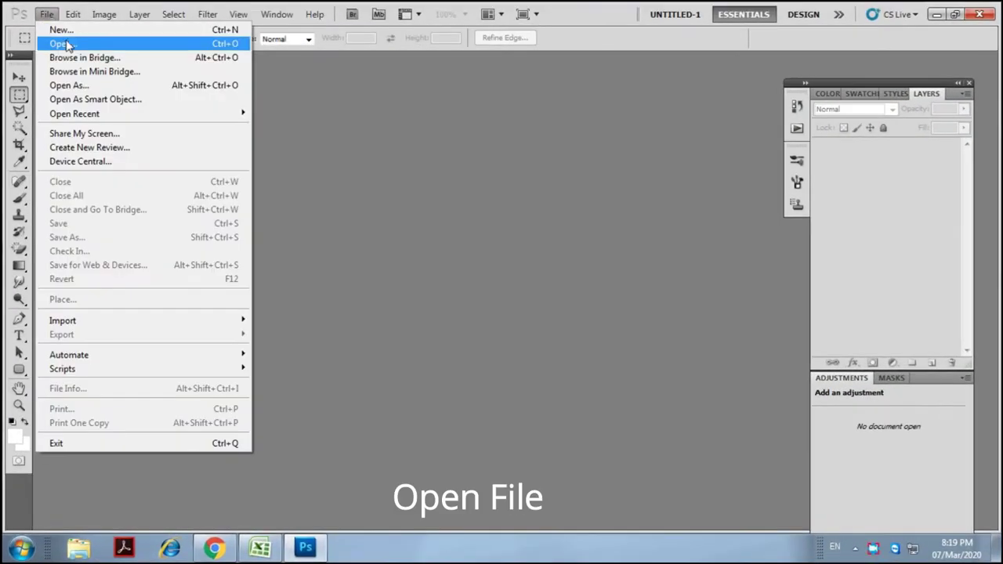
left_click(63, 43)
scroll(539, 137, "down", 1)
mouse_move(539, 137)
left_mouse_down()
mouse_move(547, 317)
mouse_move(544, 211)
left_mouse_up()
left_click(252, 226)
left_click(513, 345)
key("ctrl+minus")
key("ctrl+plus")
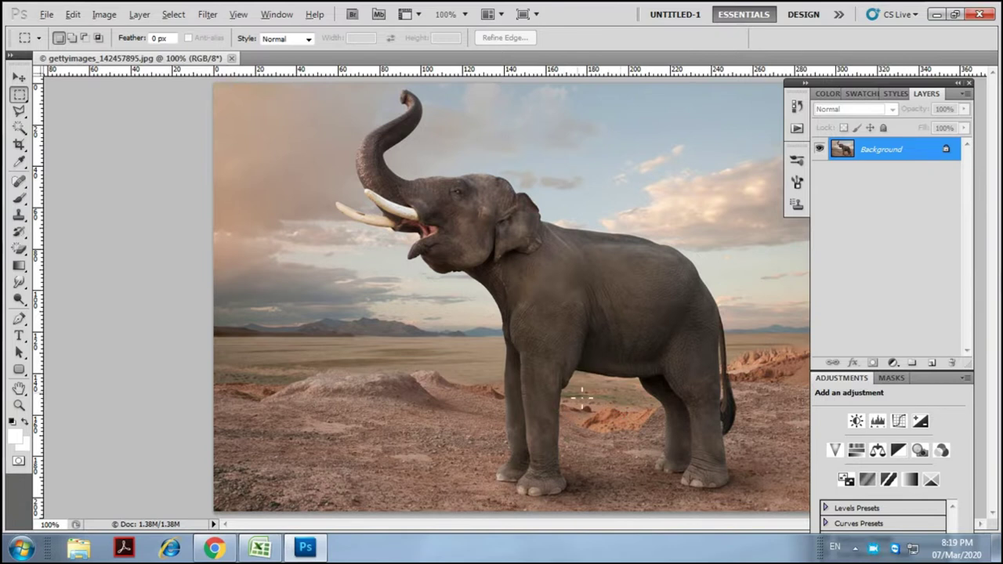
key("ctrl+plus")
key("ctrl+minus")
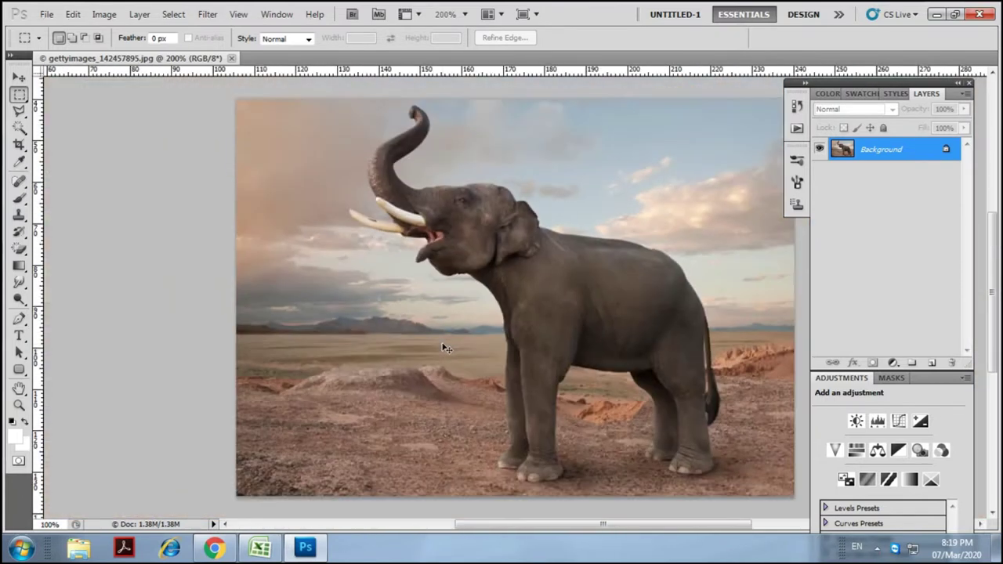
key("ctrl+minus")
Duplicate the Background layer as 'Background copy' and make the copy the active layer.
right_click(892, 150)
left_click(895, 179)
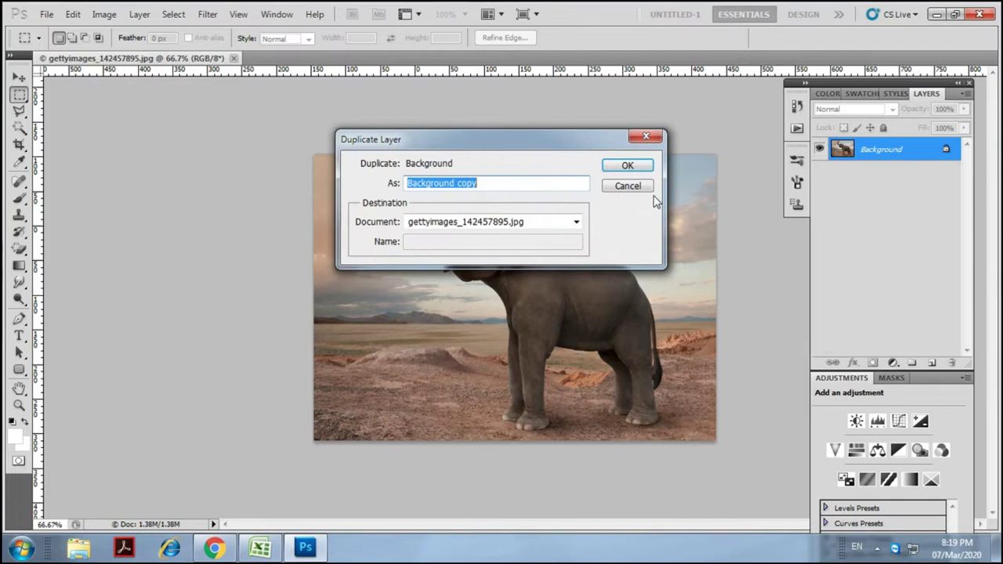
left_click(643, 166)
left_click(884, 174)
left_click(890, 153)
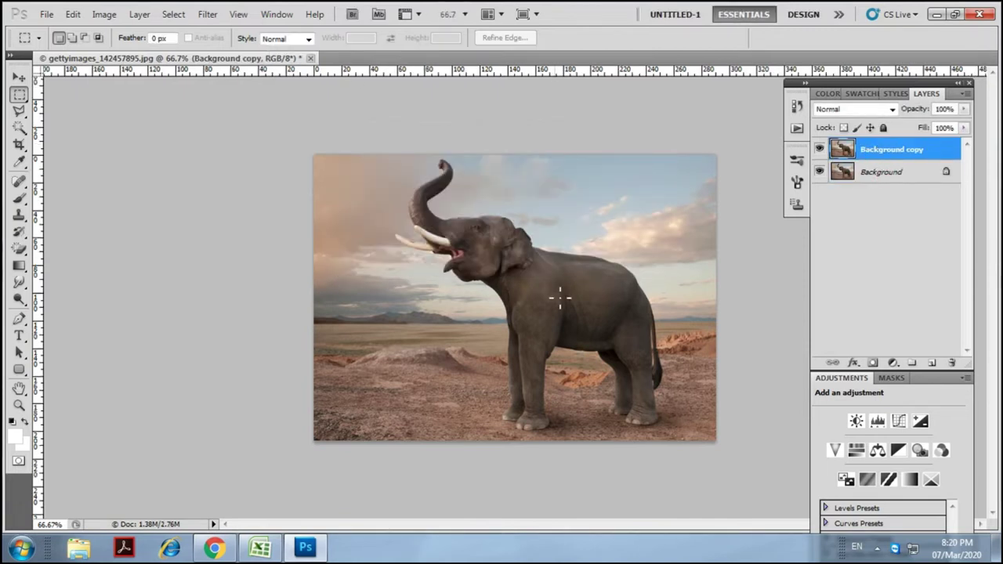
scroll(560, 296, "up", 2)
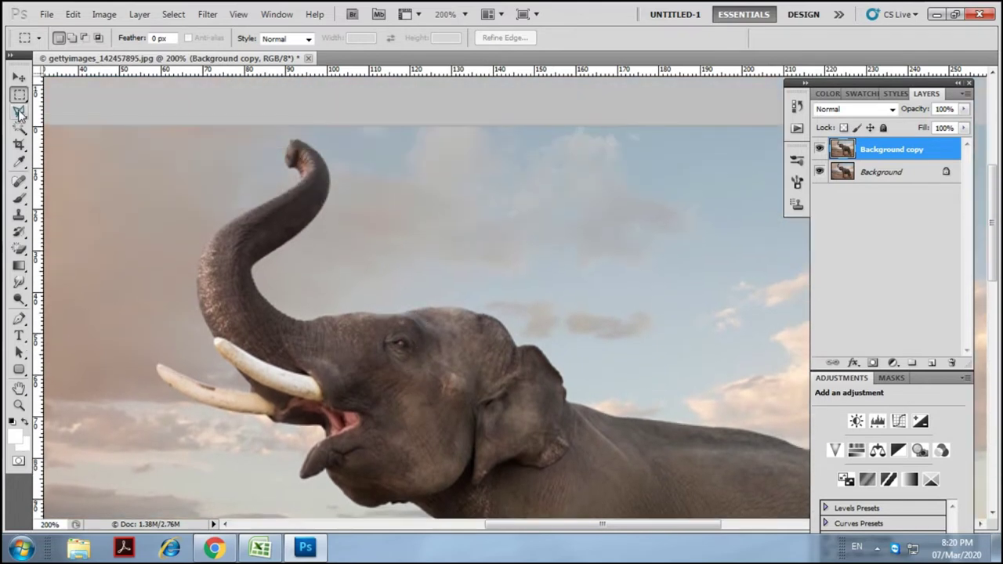
Switch to the Pen tool and start the path at the trunk tip, redoing one misplaced anchor.
left_click(19, 318)
left_click(63, 319)
scroll(243, 333, "down", 1)
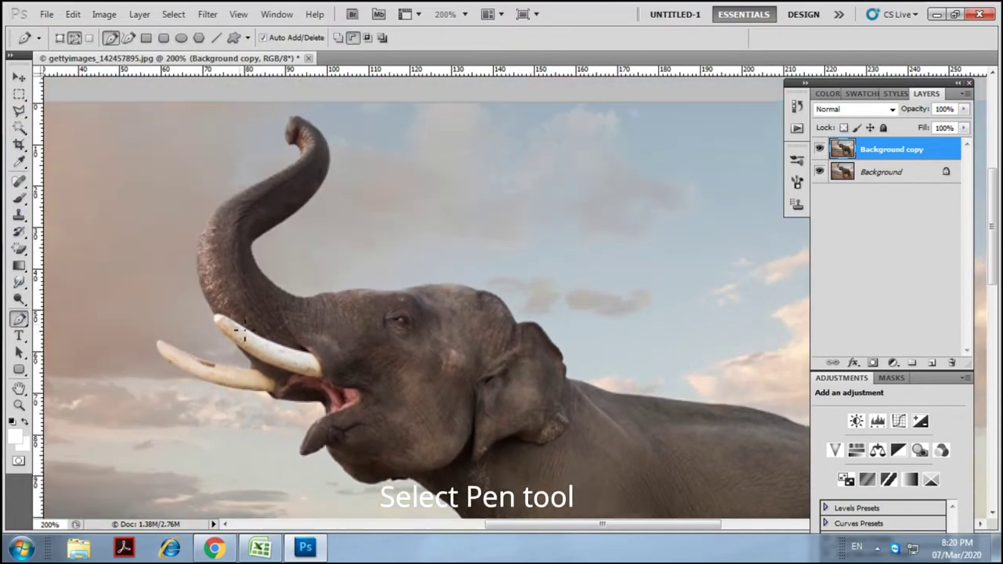
scroll(243, 333, "up", 1)
left_click_drag(203, 298, 328, 353)
left_click(307, 162)
left_click(322, 167)
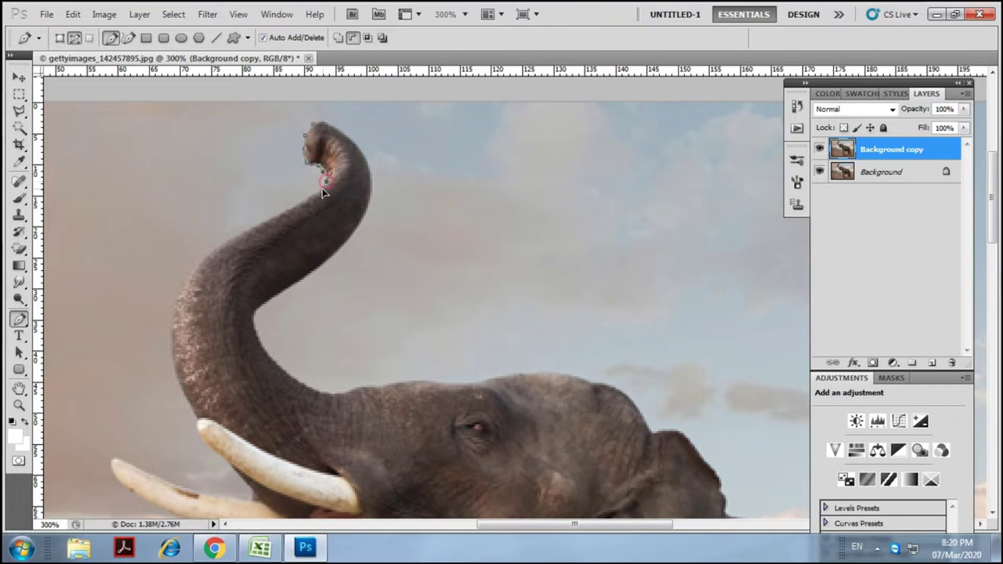
left_click(326, 179)
key("ctrl+z")
left_click(301, 201)
Trace the path down the trunk's left edge and around the upper and lower tusks.
left_click(180, 291)
left_click_drag(206, 295, 233, 142)
left_click(195, 169)
left_click(202, 208)
left_click_drag(297, 332, 275, 280)
left_click(205, 229)
left_click(237, 266)
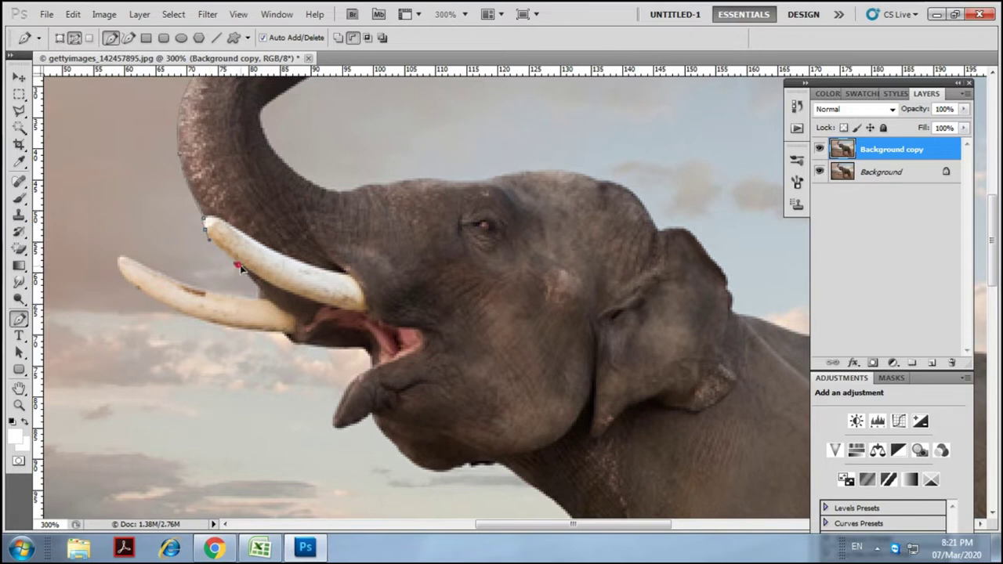
left_click(254, 300)
left_click_drag(169, 276, 134, 259)
left_click(121, 257)
left_click_drag(147, 296, 222, 328)
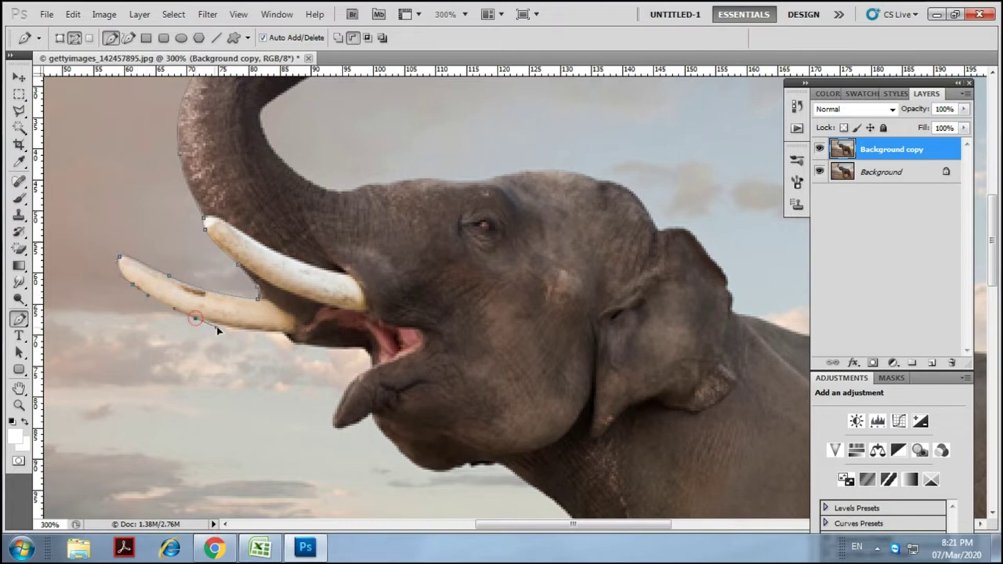
Add curved anchors under the tusk, along the lower jaw and chin, and down the chest.
left_click(264, 332)
left_click_drag(287, 338, 188, 272)
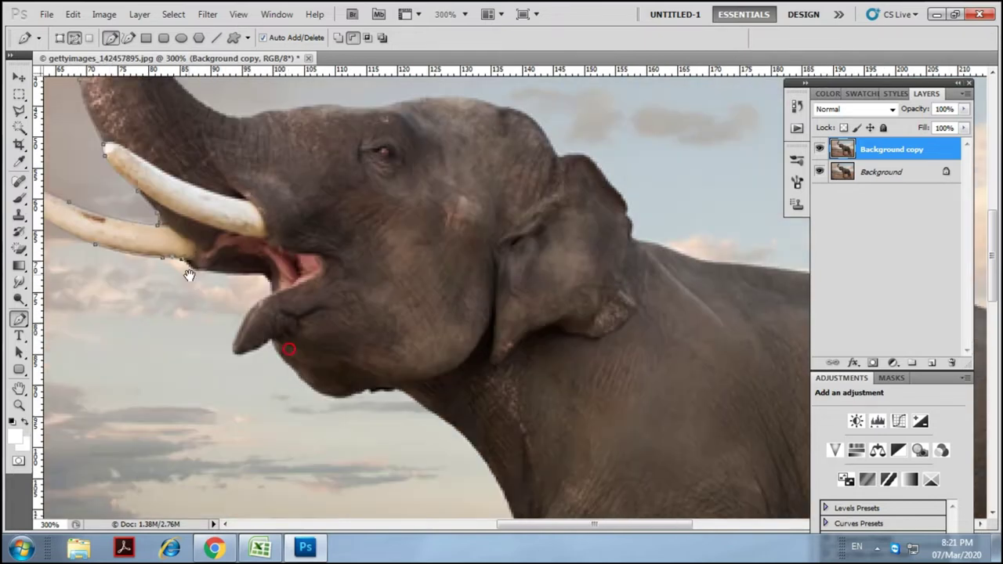
mouse_move(251, 273)
left_mouse_down()
mouse_move(276, 295)
mouse_move(301, 265)
left_mouse_up()
mouse_move(278, 296)
left_mouse_down()
mouse_move(281, 315)
mouse_move(308, 299)
mouse_move(192, 224)
left_mouse_up()
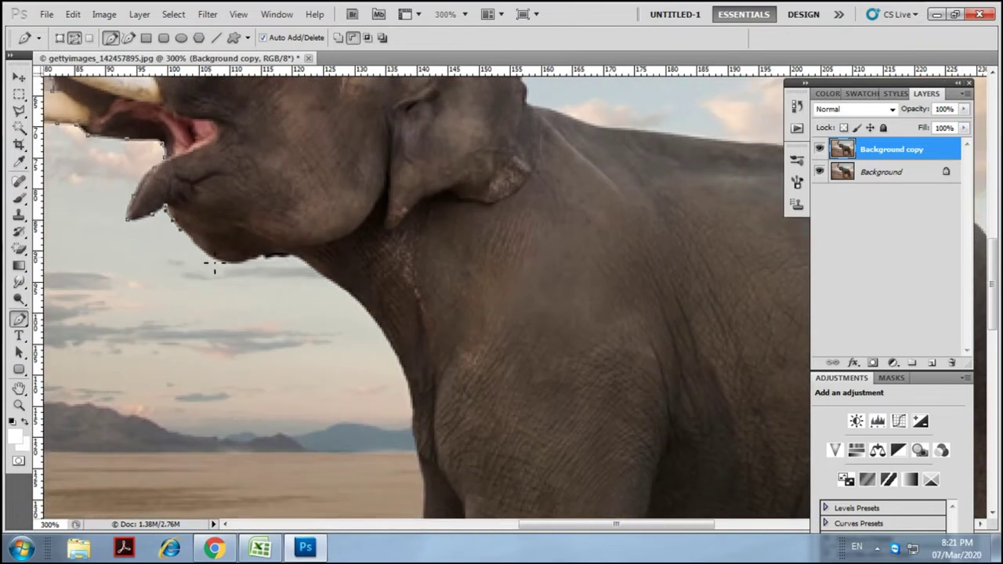
left_click_drag(227, 264, 240, 265)
mouse_move(301, 258)
left_mouse_down()
mouse_move(208, 240)
mouse_move(196, 208)
left_mouse_up()
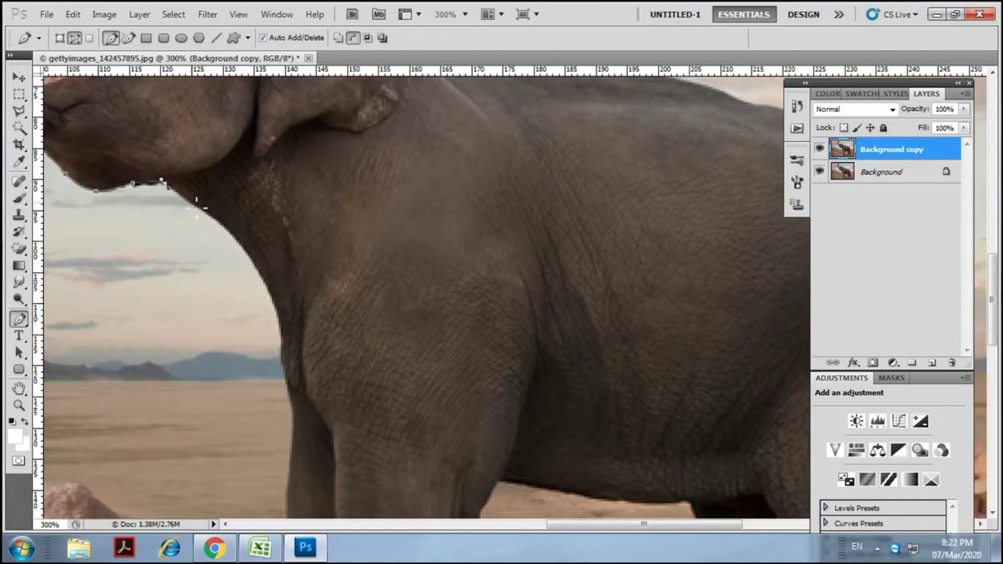
left_click_drag(259, 267, 243, 192)
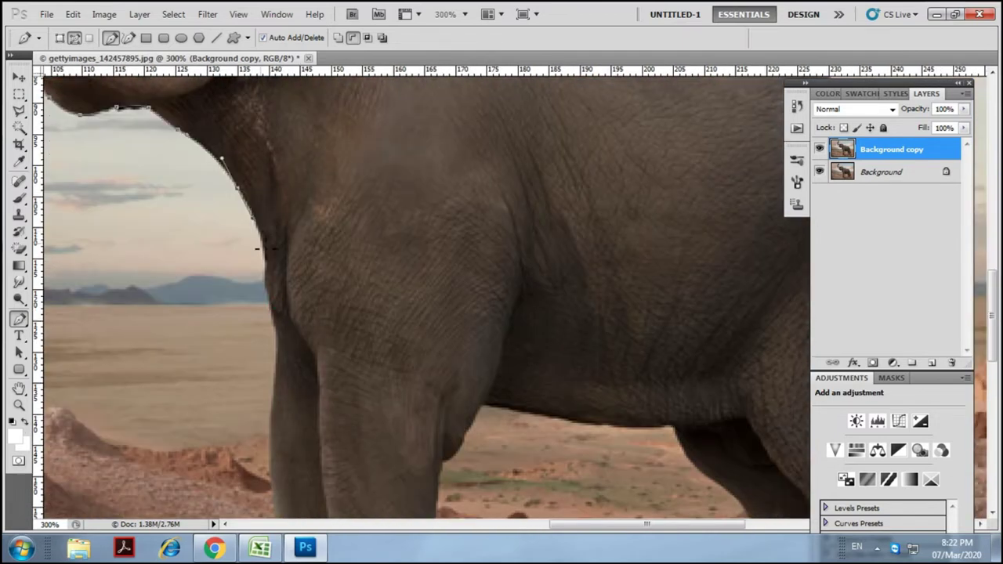
mouse_move(267, 291)
left_mouse_down()
mouse_move(270, 309)
mouse_move(266, 192)
left_mouse_up()
mouse_move(264, 237)
left_mouse_down()
mouse_move(264, 151)
mouse_move(264, 202)
left_mouse_up()
mouse_move(269, 294)
left_mouse_down()
mouse_move(262, 231)
mouse_move(272, 199)
left_mouse_up()
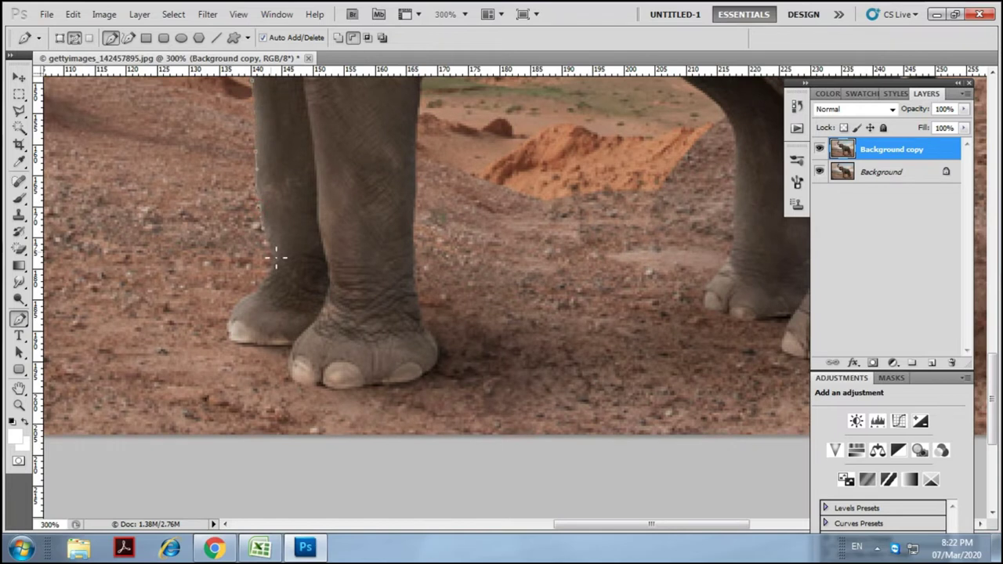
left_click_drag(243, 313, 290, 274)
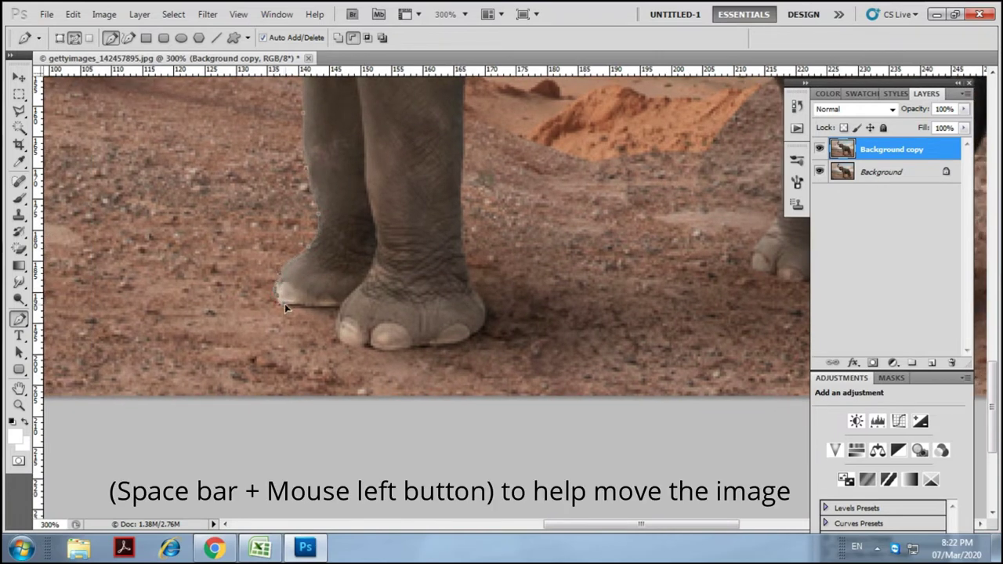
mouse_move(339, 311)
left_mouse_down()
mouse_move(268, 152)
mouse_move(218, 215)
left_mouse_up()
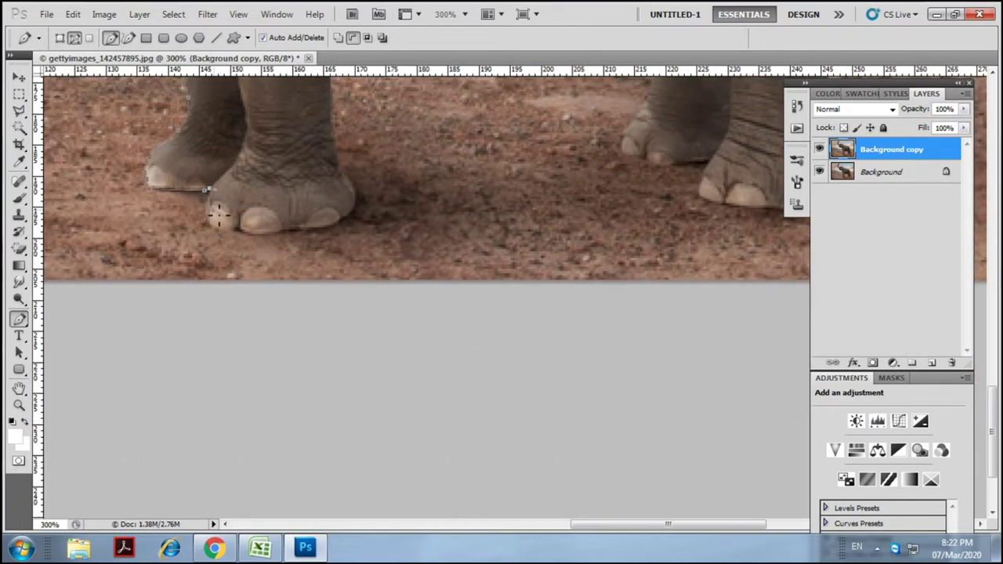
Wrap the path around the front toes and up the front leg's edge.
left_click(208, 211)
left_click_drag(302, 229, 346, 221)
left_click(354, 199)
left_click(343, 173)
scroll(343, 172, "up", 5)
left_click(281, 260)
scroll(259, 298, "up", 4)
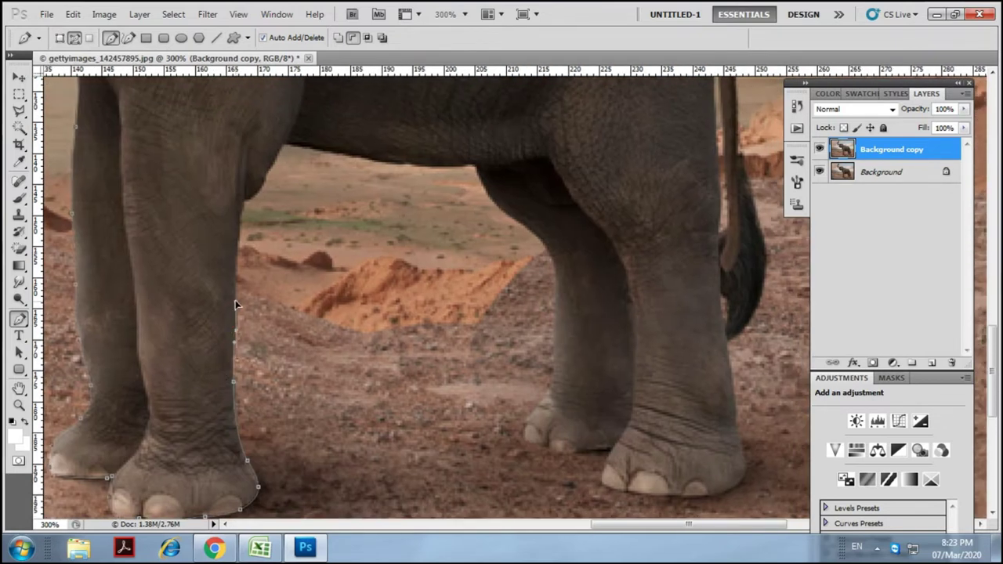
scroll(227, 310, "up", 2)
scroll(224, 280, "up", 3)
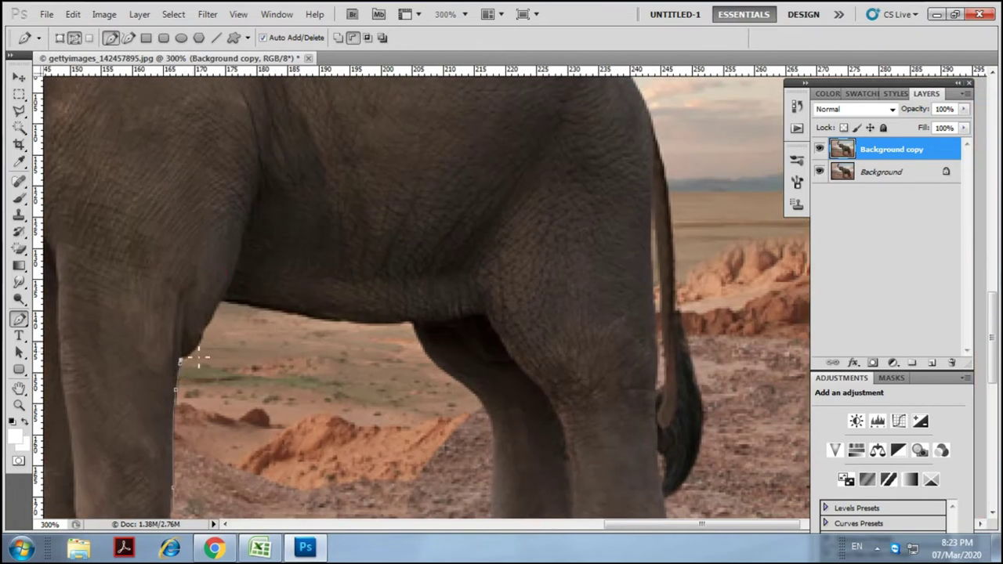
Trace the path along the belly edge and down the back leg.
left_click(223, 302)
left_click(261, 310)
left_click(371, 324)
scroll(233, 264, "down", 5)
scroll(233, 264, "right", 5)
left_click(210, 243)
left_click(263, 284)
left_click(269, 324)
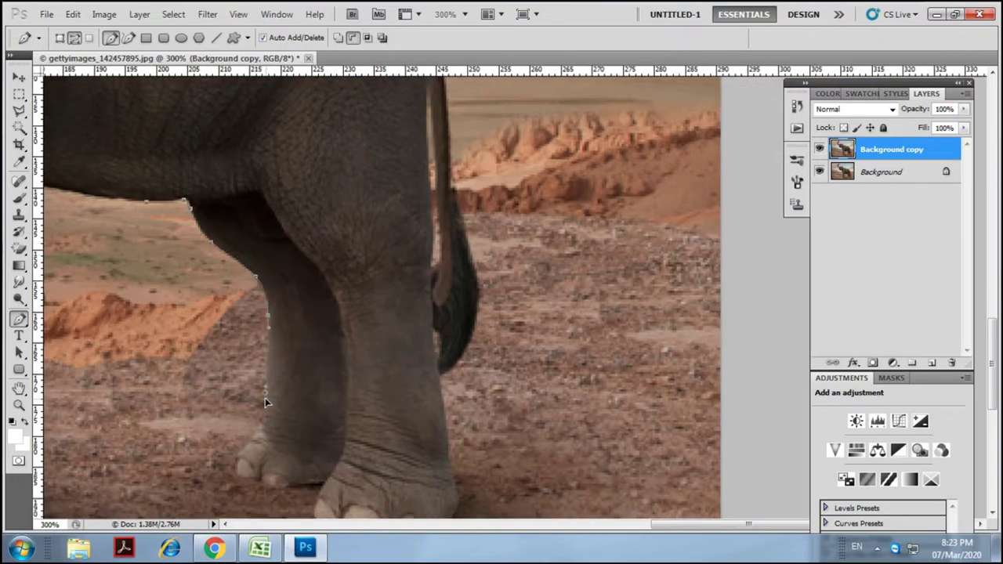
Trace the path under the hind foot, up along the tail and the rump.
mouse_move(249, 447)
left_mouse_down()
mouse_move(254, 326)
mouse_move(146, 329)
mouse_move(250, 273)
left_mouse_up()
left_click(263, 345)
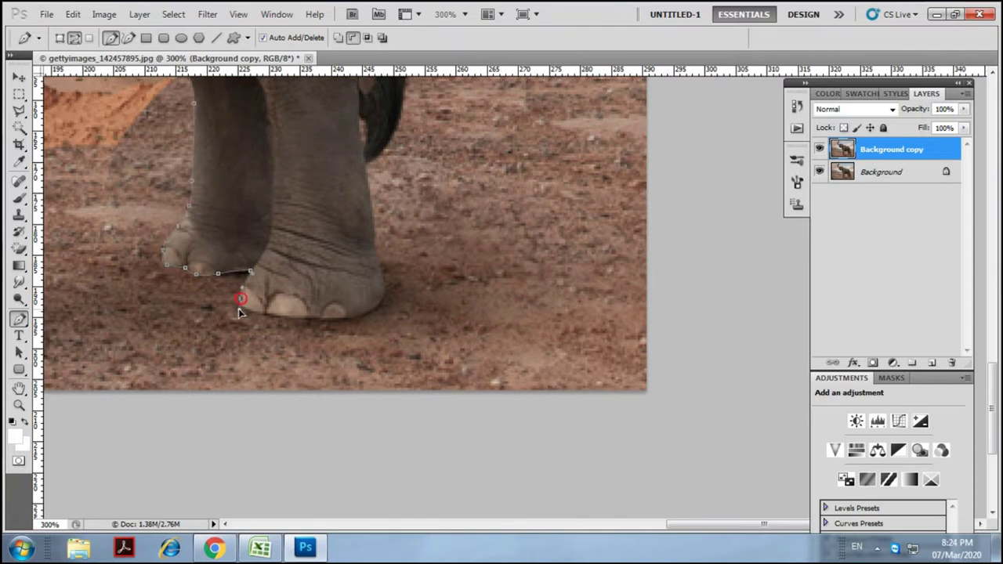
mouse_move(307, 321)
left_mouse_down()
mouse_move(387, 292)
mouse_move(375, 405)
left_mouse_up()
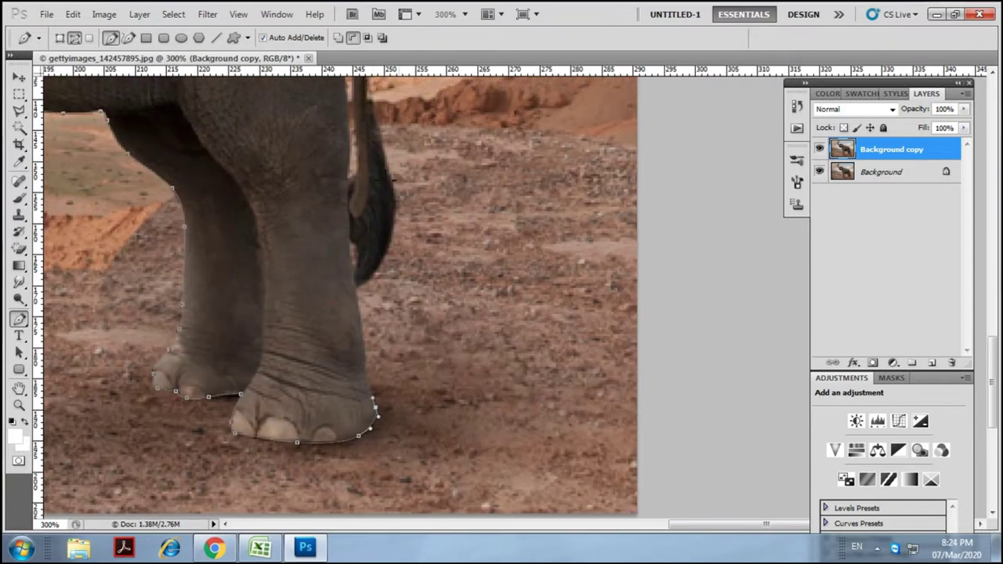
left_click_drag(365, 300, 343, 329)
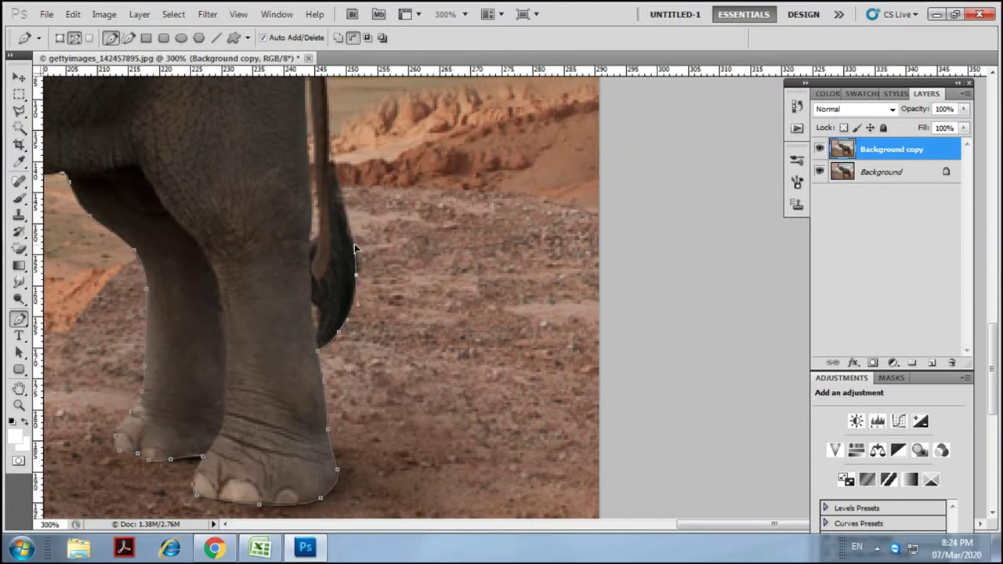
left_click_drag(357, 231, 393, 361)
mouse_move(374, 317)
left_mouse_down()
mouse_move(372, 307)
mouse_move(365, 420)
left_mouse_up()
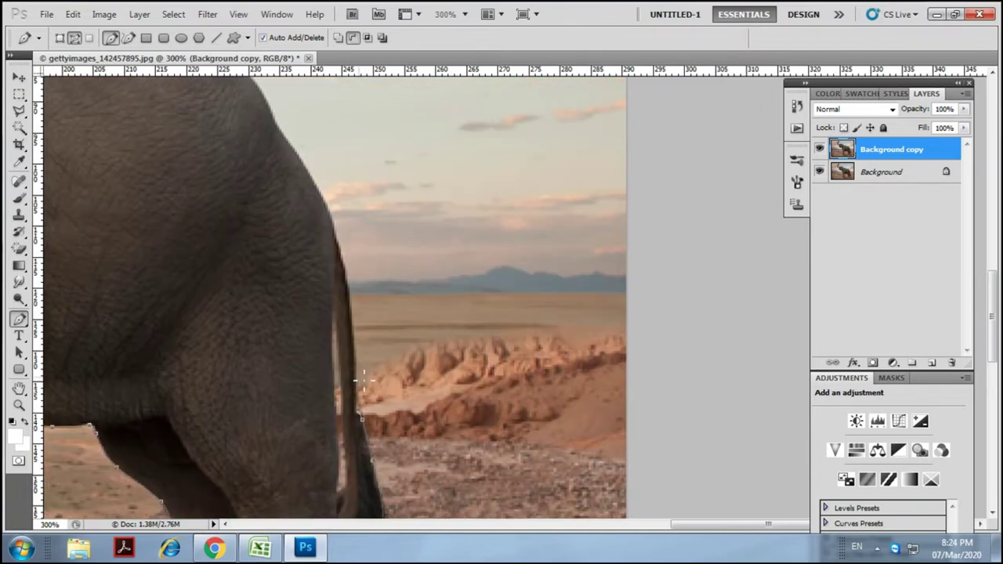
left_click(356, 415)
left_click_drag(354, 329, 376, 424)
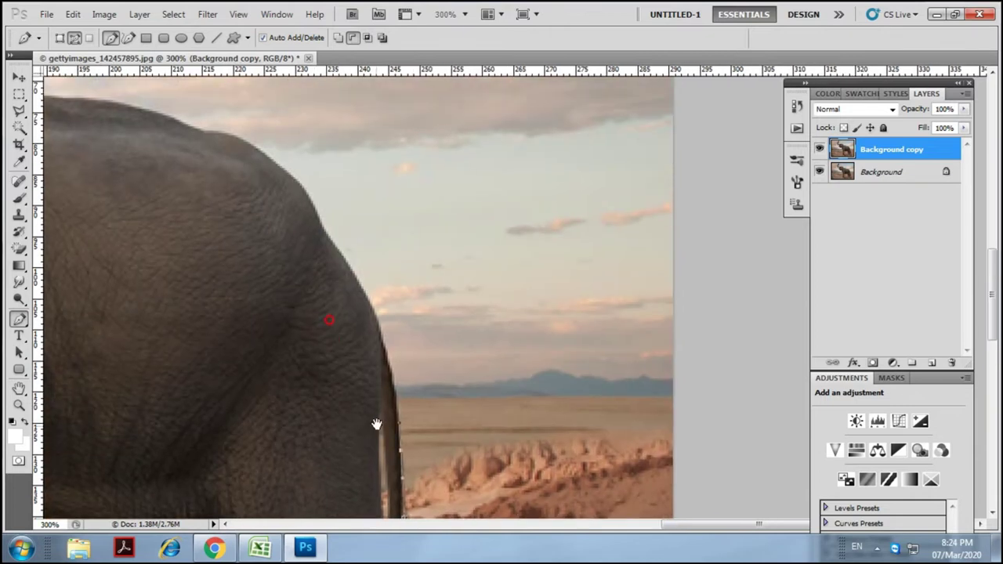
left_click(385, 358)
left_click_drag(392, 368, 438, 445)
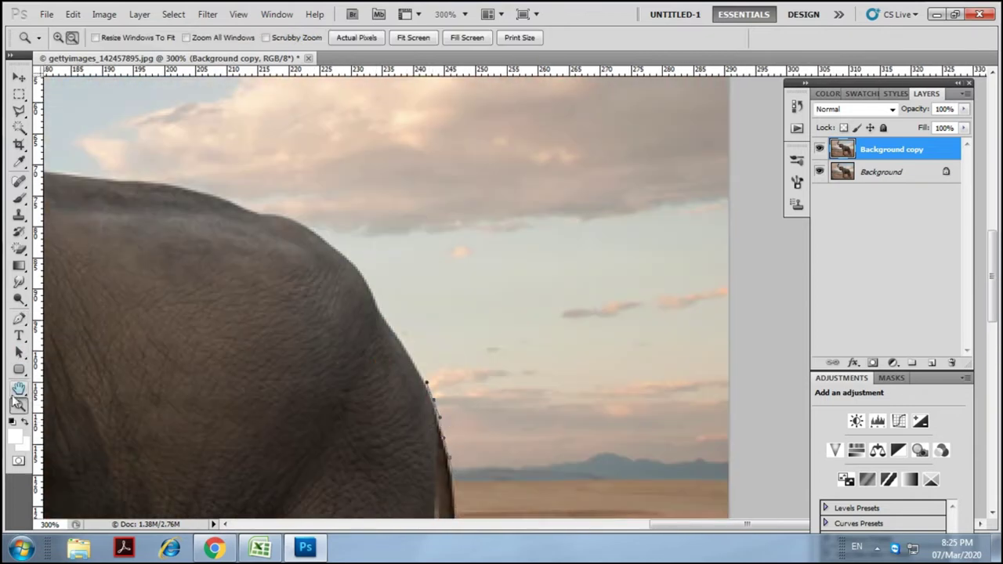
left_click(428, 391)
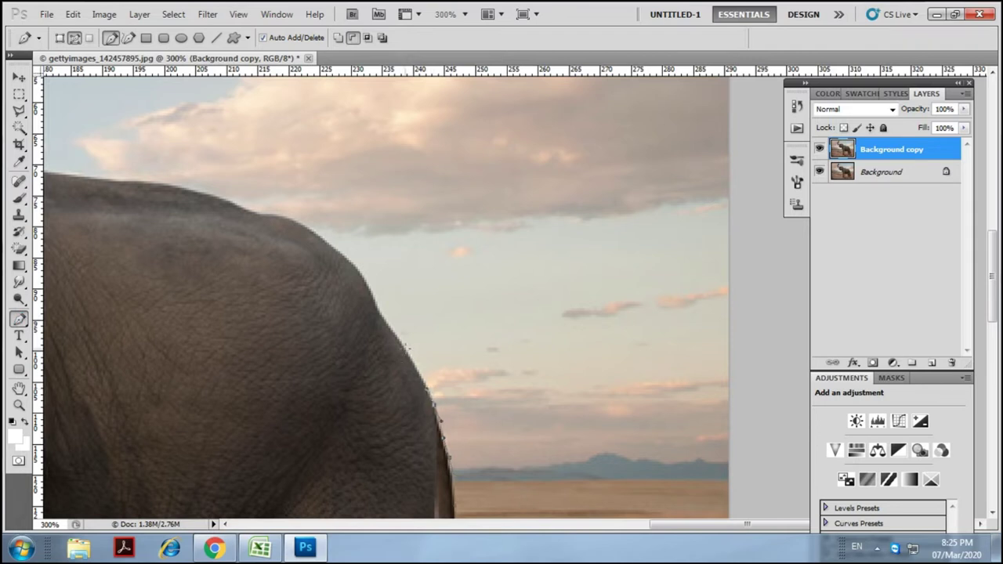
Extend the path along the elephant's back, shoulder, ear and head edges.
left_click_drag(401, 345, 544, 426)
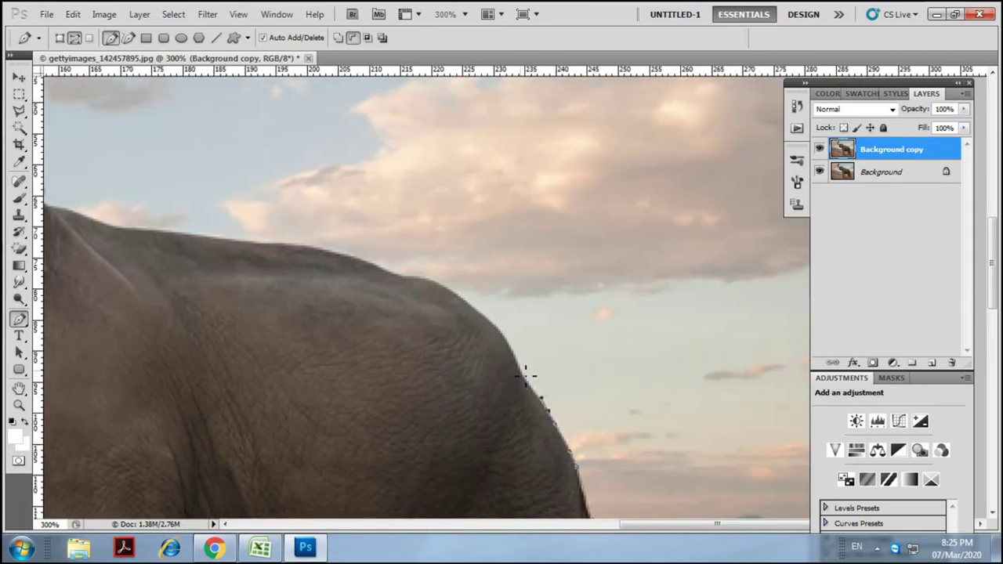
left_click(492, 323)
left_click_drag(452, 352, 599, 302)
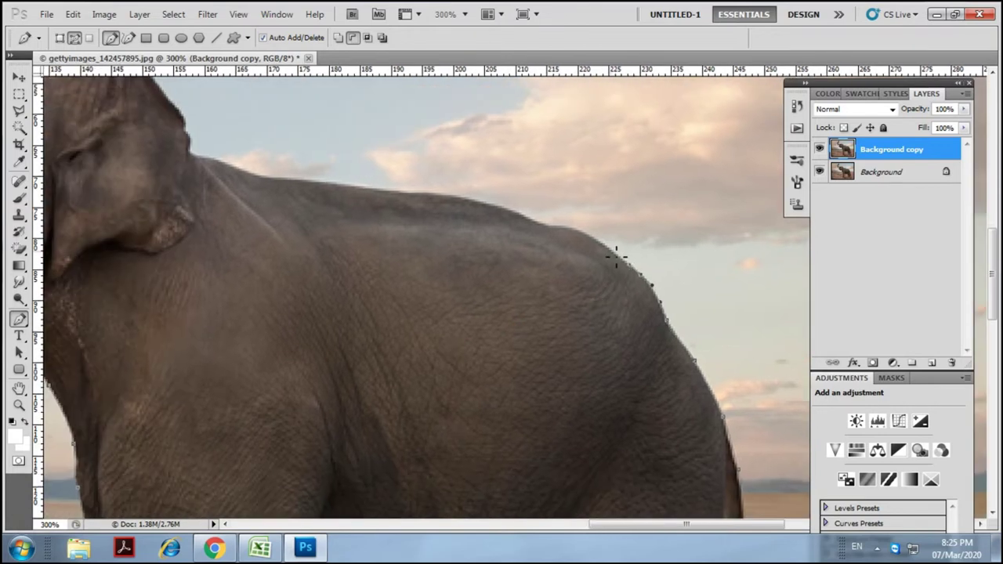
left_click(603, 248)
left_click(590, 234)
left_click_drag(518, 216, 609, 316)
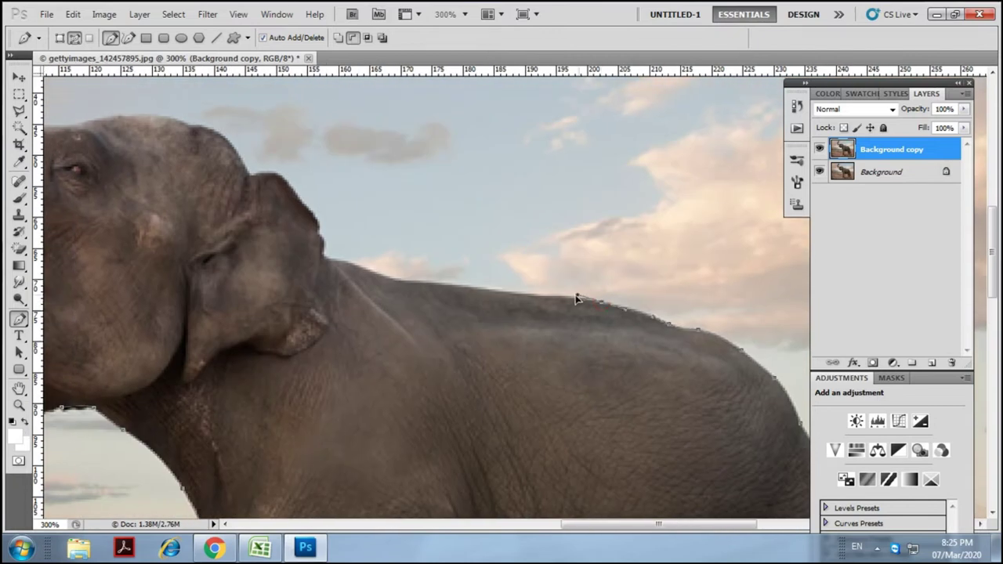
left_click_drag(541, 307, 631, 337)
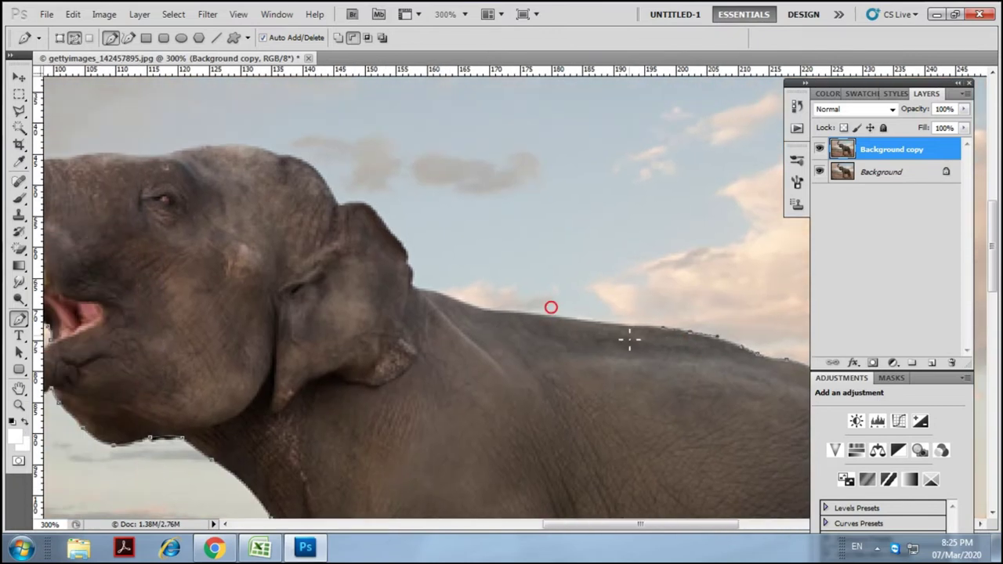
left_click_drag(463, 301, 563, 340)
left_click(511, 317)
left_click_drag(459, 216, 488, 291)
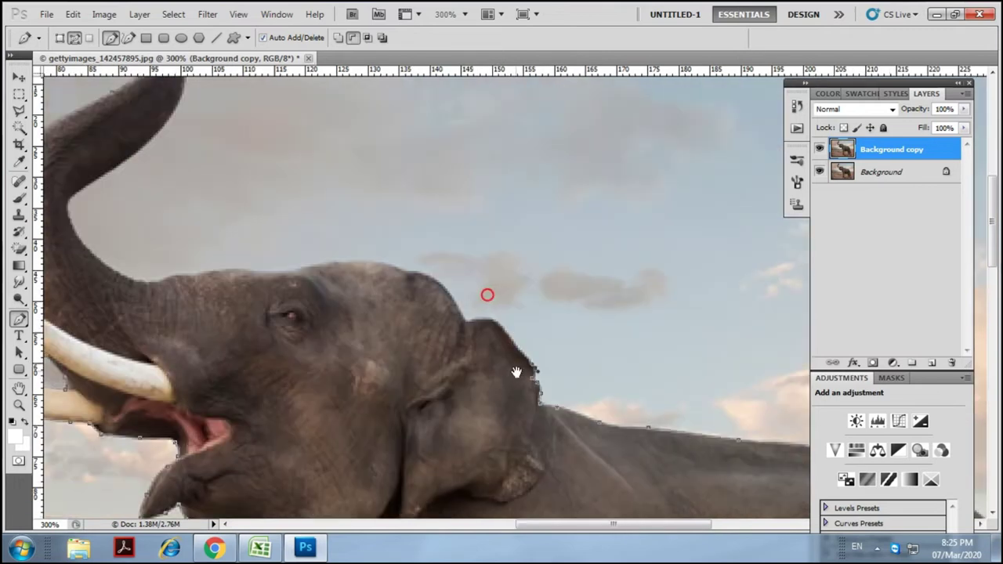
left_click(485, 320)
left_click(471, 319)
Continue the outline across the top of the head toward the trunk.
left_click_drag(456, 312, 602, 403)
left_click(578, 369)
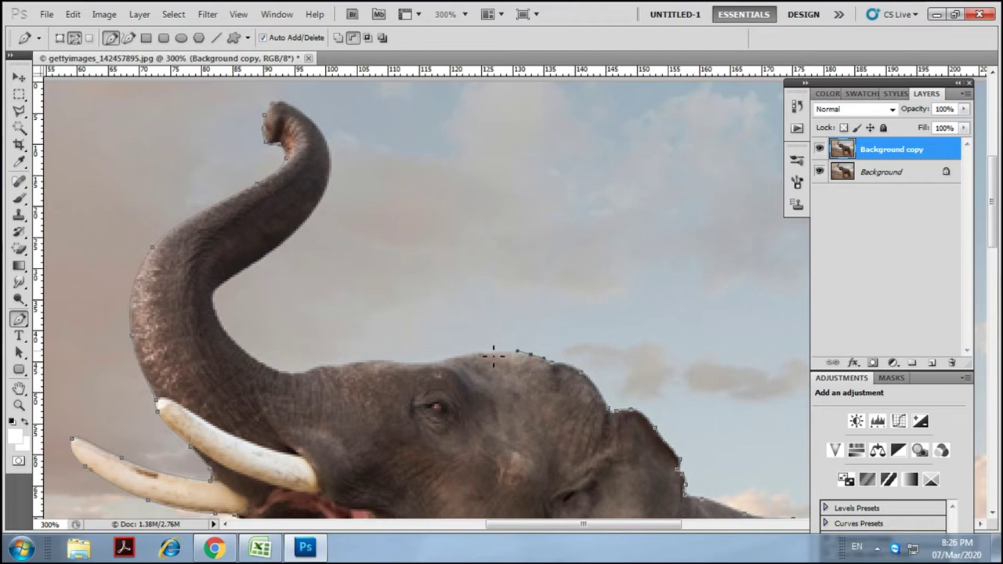
left_click(441, 358)
left_click_drag(442, 358, 578, 356)
left_click(531, 359)
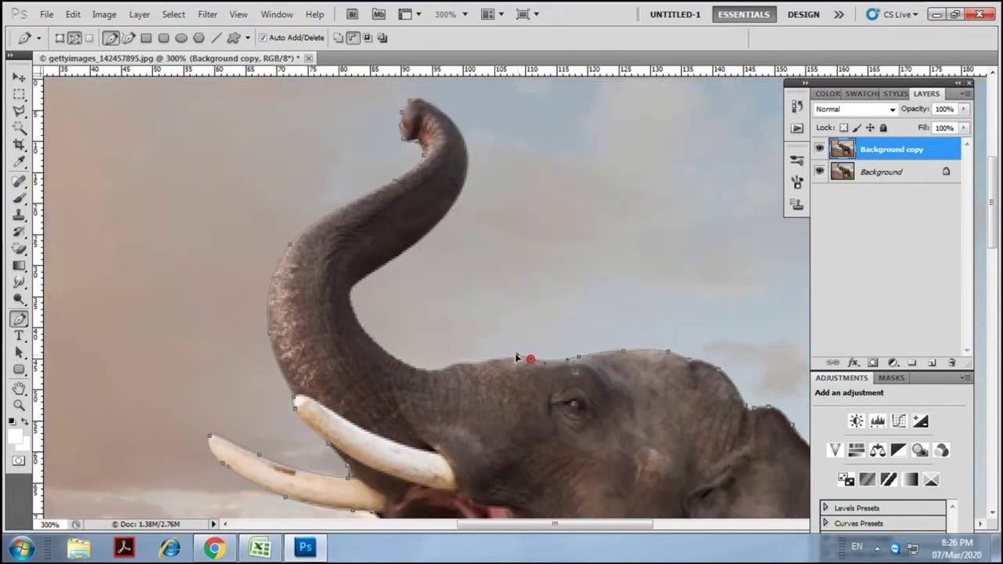
left_click(486, 360)
left_click(453, 363)
Trace the trunk's inner and outer edges up to the tip and close the path.
left_click(400, 361)
left_click(370, 343)
left_click(349, 290)
left_click(413, 246)
left_click(453, 207)
left_click(465, 182)
left_click(425, 102)
left_click(409, 104)
Convert the closed path to a selection and invert it to select the surrounding desert.
key("ctrl+Return")
key("ctrl+minus")
key("ctrl+minus")
key("ctrl+minus")
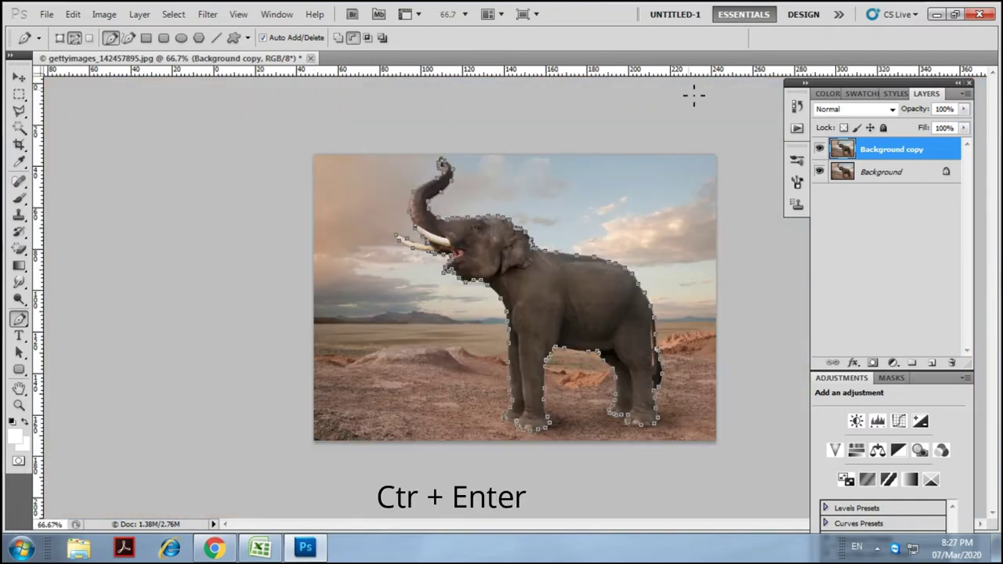
key("ctrl+shift+i")
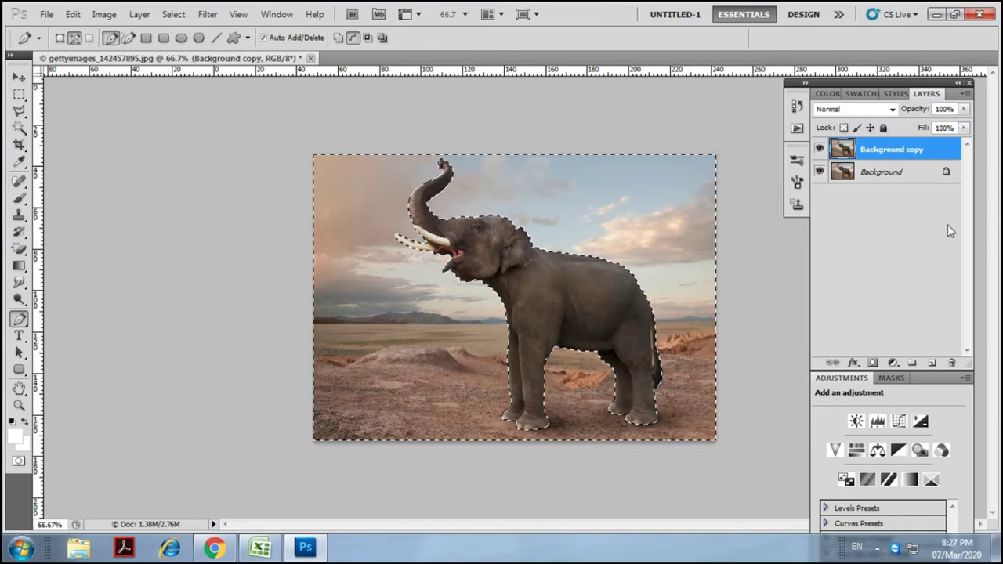
Add a new Layer 1 beneath the elephant copy and fill it with white.
left_click(952, 363)
left_click(549, 209)
left_click(932, 363)
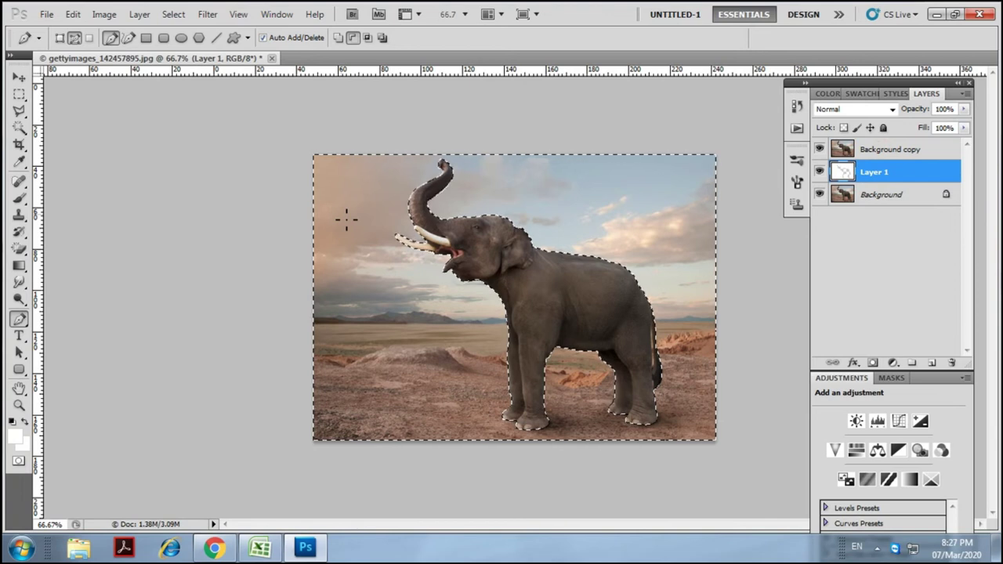
key("ctrl+BackSpace")
Delete the desert from the Background copy layer and deselect.
left_click(882, 153)
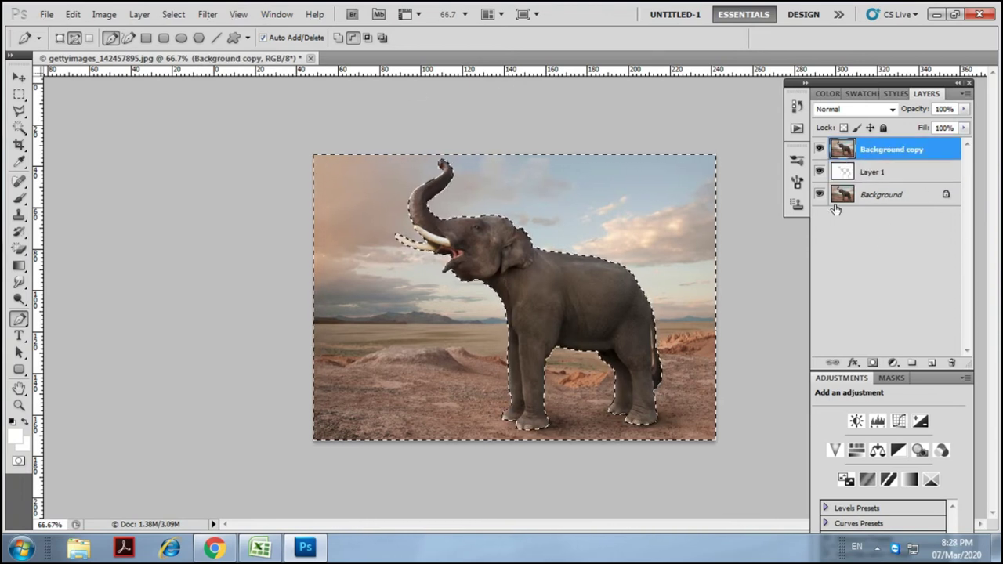
key("Delete")
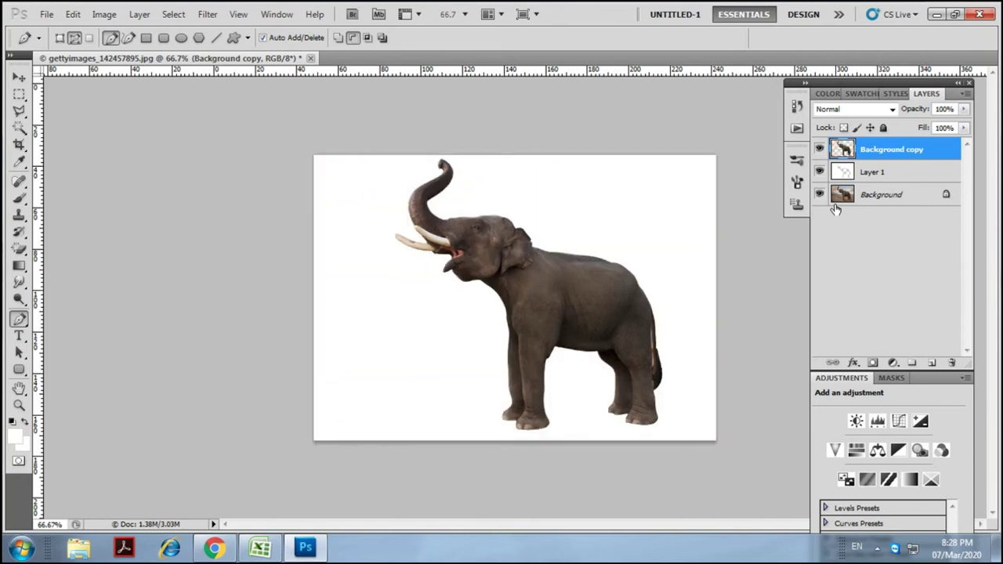
key("ctrl+d")
key("ctrl+plus")
key("ctrl+plus")
Zoom to the tail and outline the light strip by the hind leg as a selection.
scroll(594, 410, "right", 5)
scroll(594, 409, "down", 3)
scroll(596, 410, "down", 3)
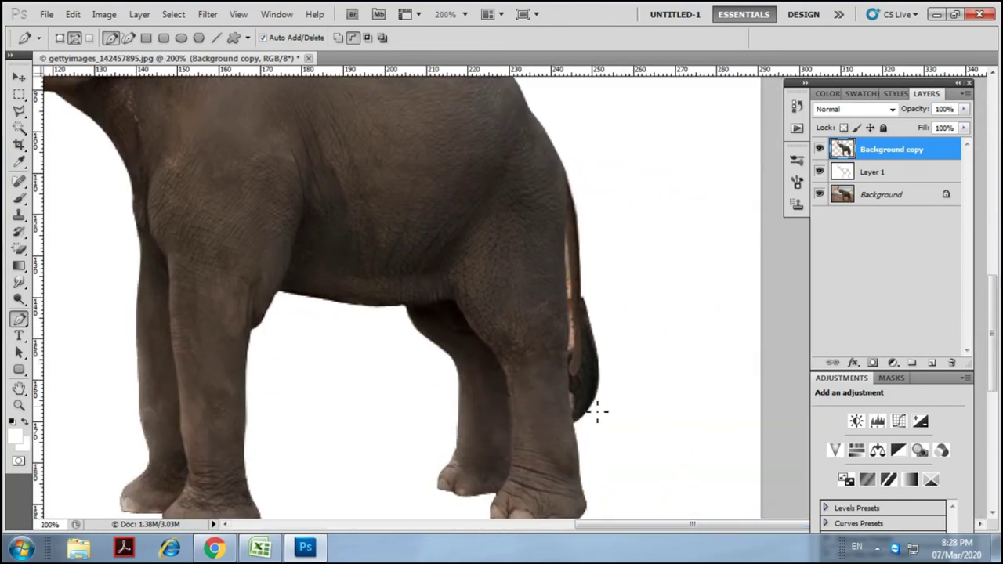
scroll(598, 410, "down", 1)
scroll(562, 226, "up", 1)
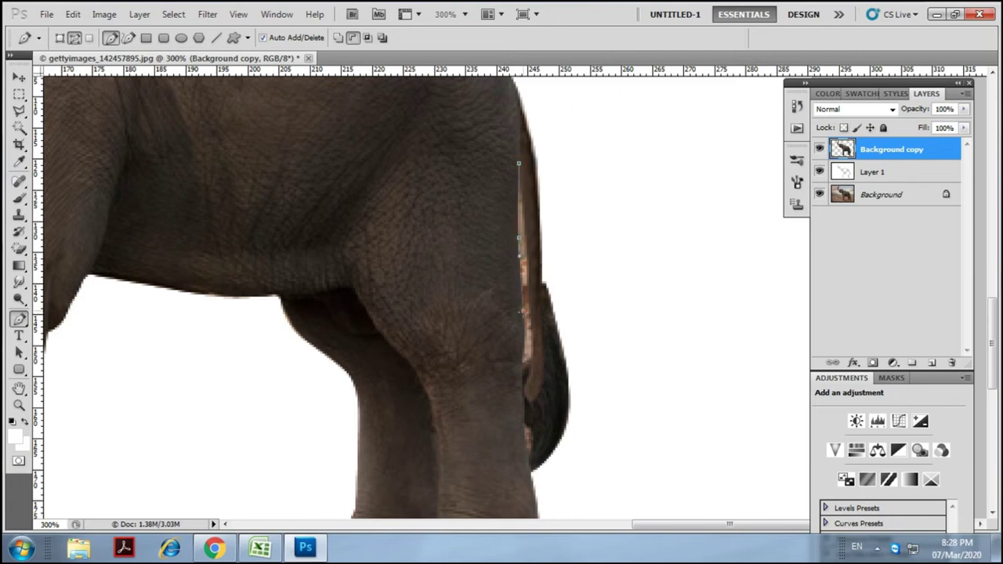
scroll(527, 322, "down", 1)
scroll(499, 291, "down", 1)
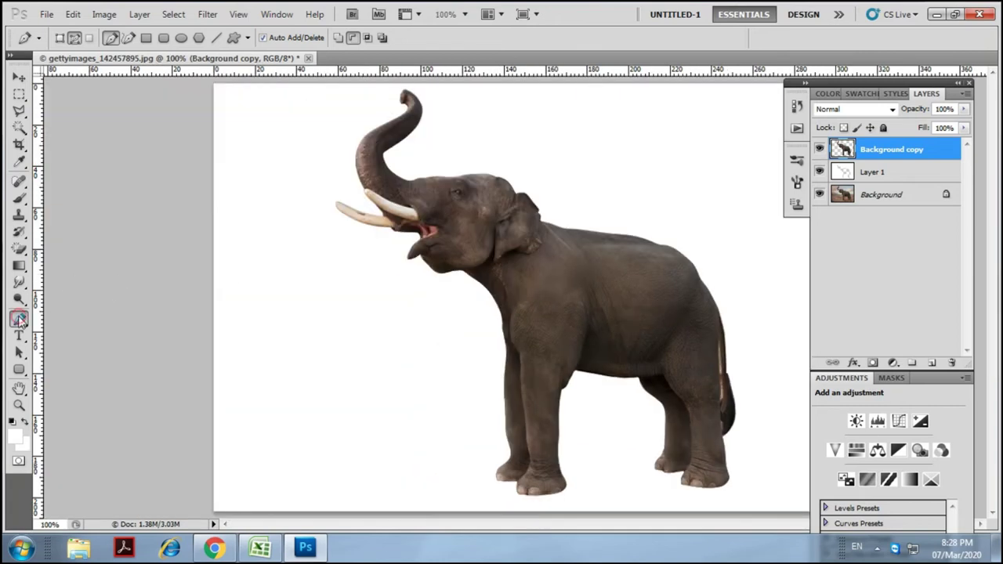
scroll(578, 262, "up", 1)
scroll(493, 266, "down", 2)
scroll(493, 267, "right", 5)
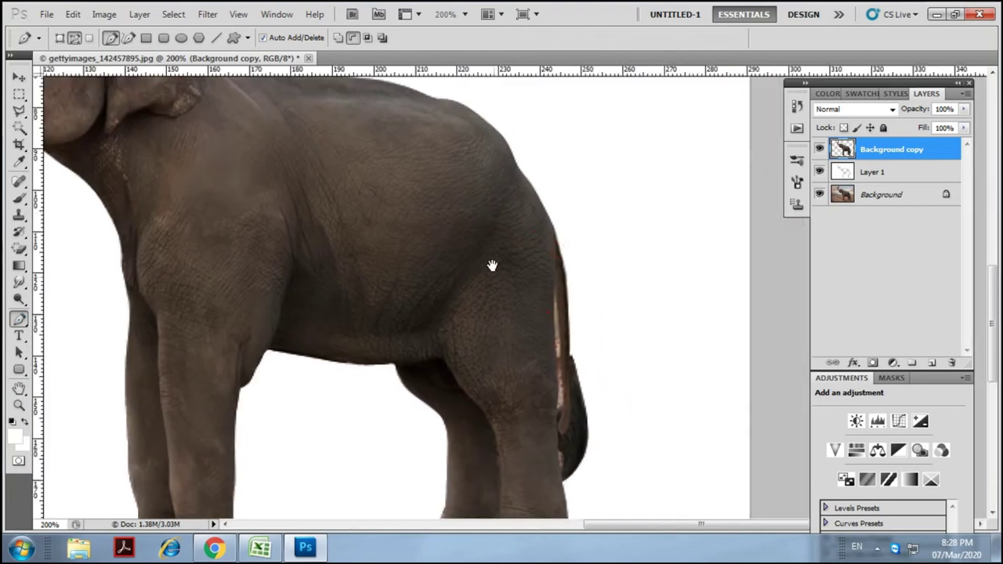
scroll(544, 250, "up", 1)
left_click_drag(511, 248, 510, 271)
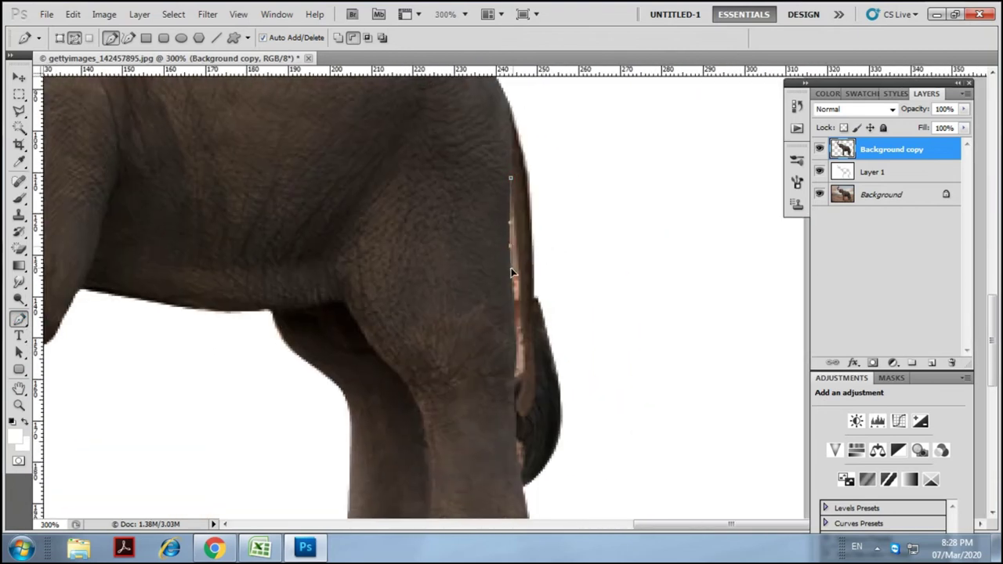
left_click(511, 178)
key("ctrl+Return")
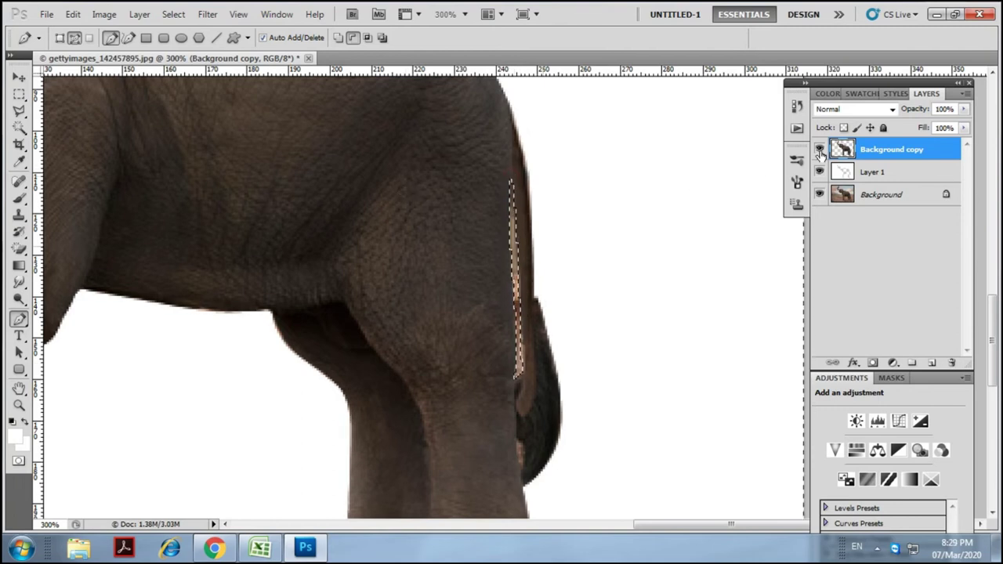
Switch between layers, hide the original Background layer and zoom out to fit the elephant.
left_click(883, 174)
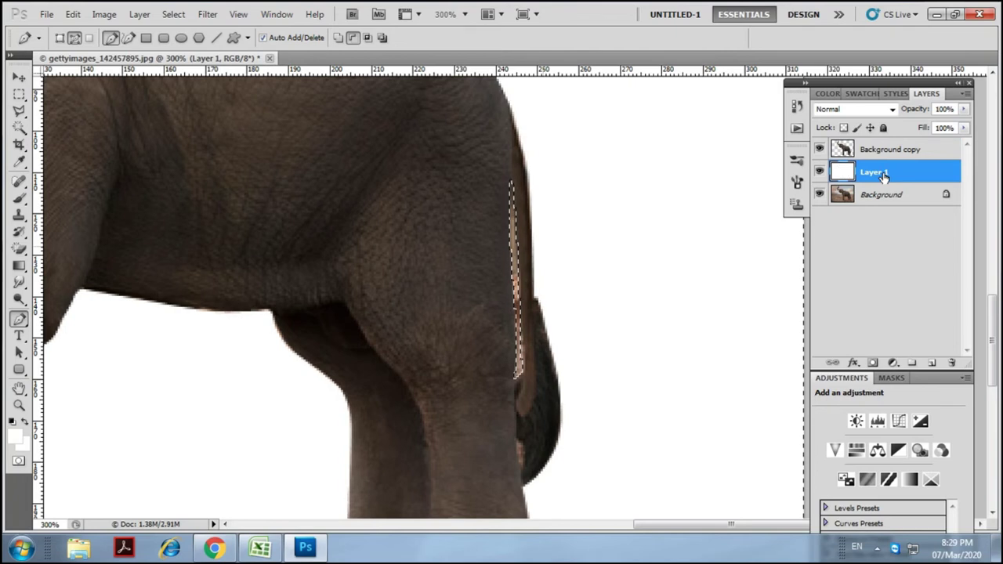
left_click(885, 151)
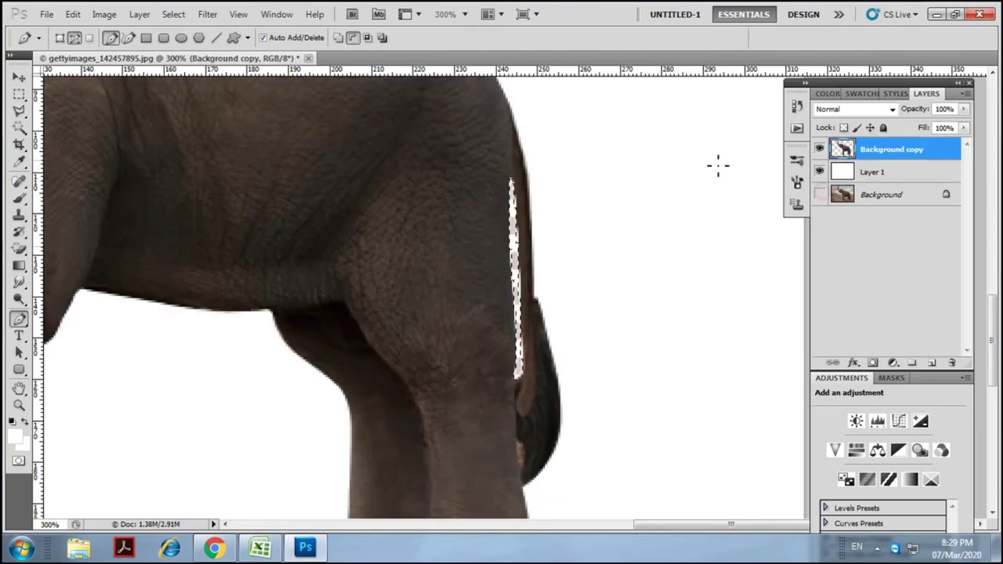
left_click(874, 176)
scroll(541, 337, "down", 3)
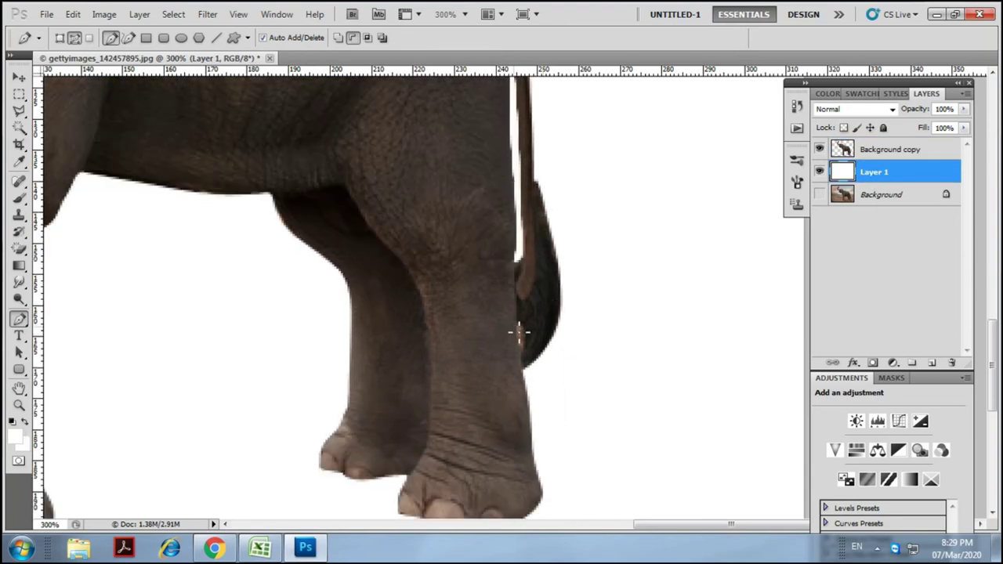
key("ctrl+minus")
key("ctrl+minus")
key("ctrl+minus")
key("ctrl+minus")
left_click(19, 78)
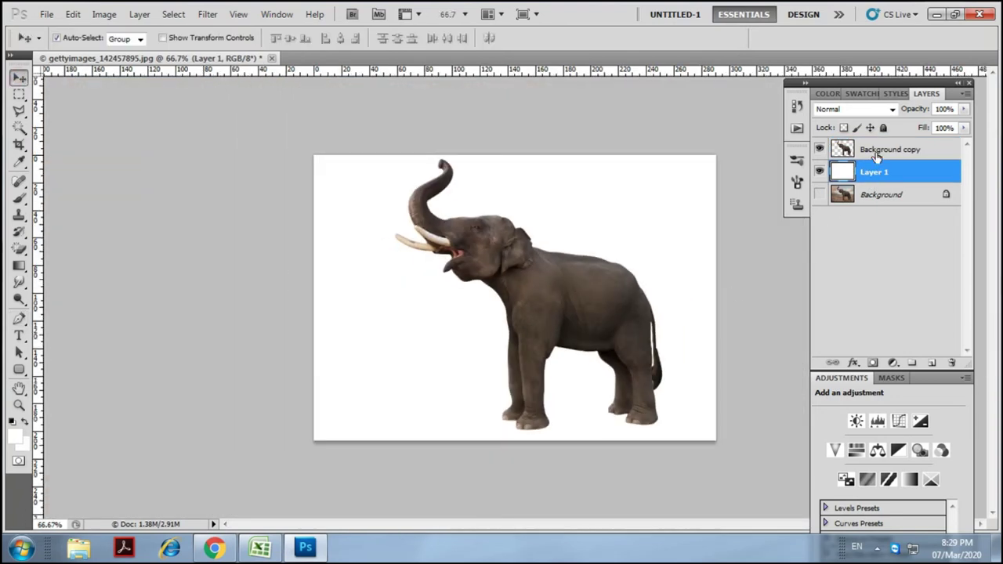
Open the grassland park photo and drag the elephant copy layer onto it.
left_click(877, 154)
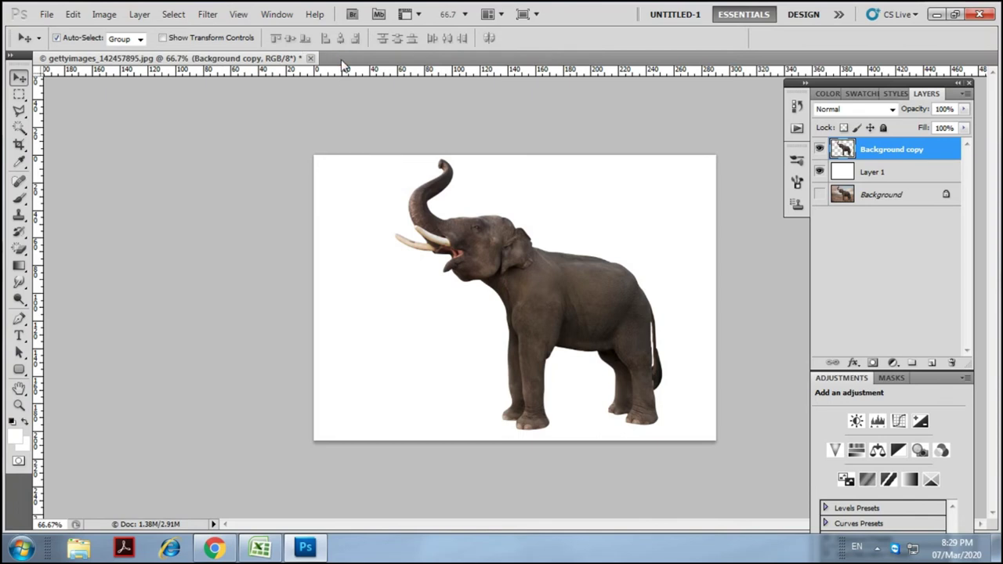
left_click(46, 14)
mouse_move(535, 134)
left_mouse_down()
mouse_move(538, 316)
mouse_move(551, 194)
mouse_move(525, 131)
mouse_move(535, 212)
left_mouse_up()
left_click(253, 148)
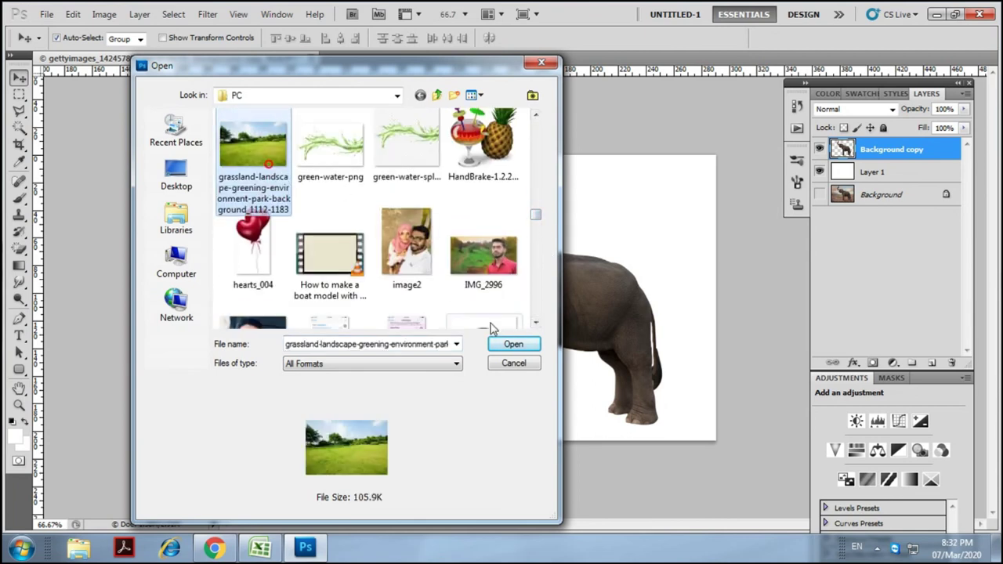
left_click(510, 345)
left_click(233, 56)
mouse_move(573, 309)
left_mouse_down()
mouse_move(507, 197)
mouse_move(501, 58)
mouse_move(561, 373)
left_mouse_up()
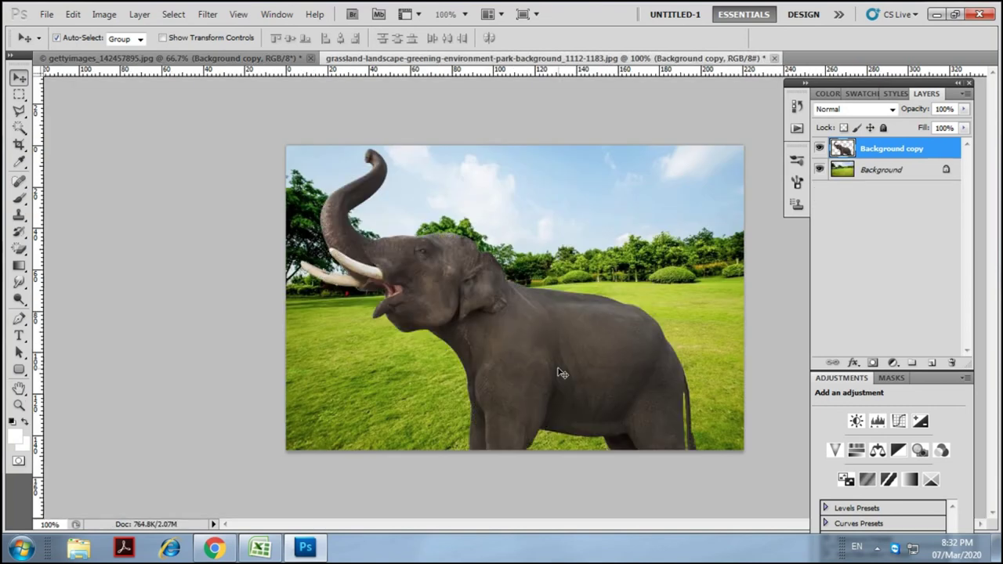
Free-transform the elephant down to about 70% and move it onto the grass.
key("ctrl+t")
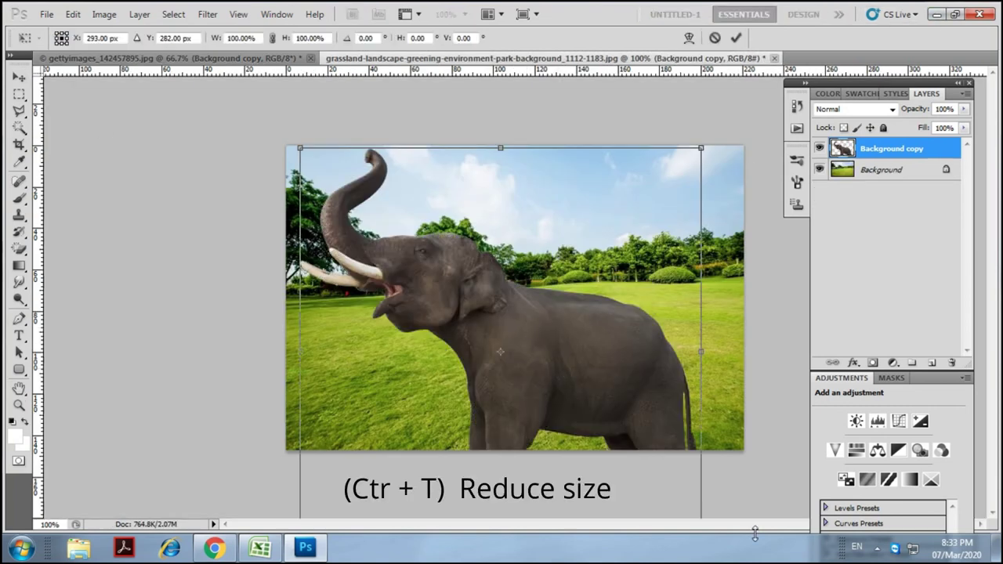
left_click_drag(702, 146, 651, 146)
mouse_move(586, 296)
left_mouse_down()
mouse_move(544, 287)
mouse_move(556, 280)
mouse_move(556, 290)
left_mouse_up()
key("Return")
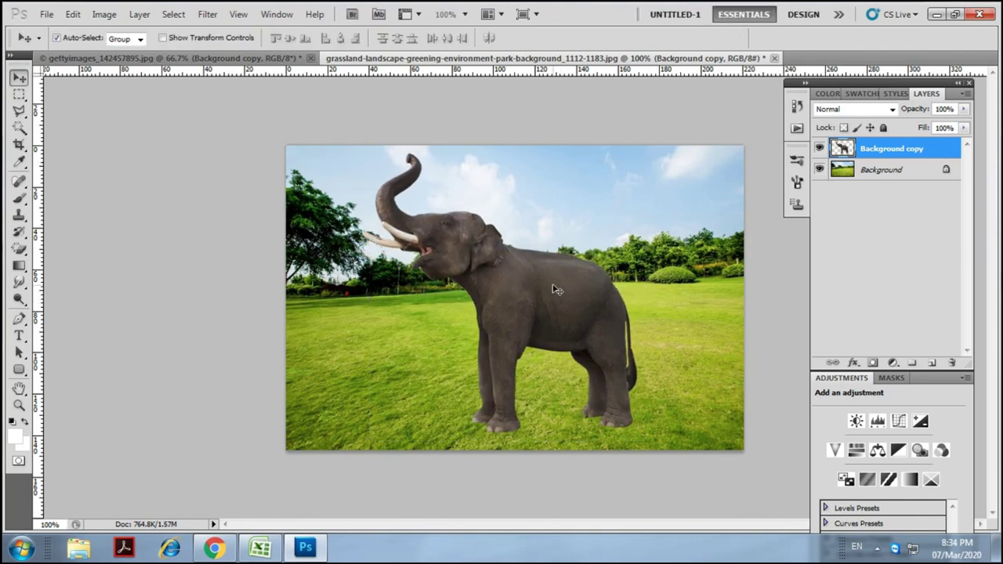
left_click(877, 551)
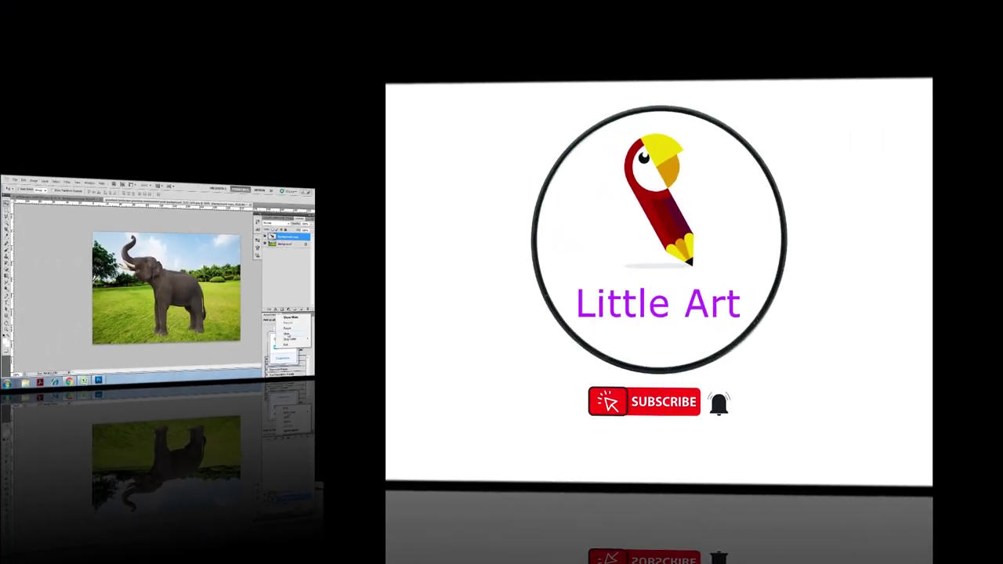